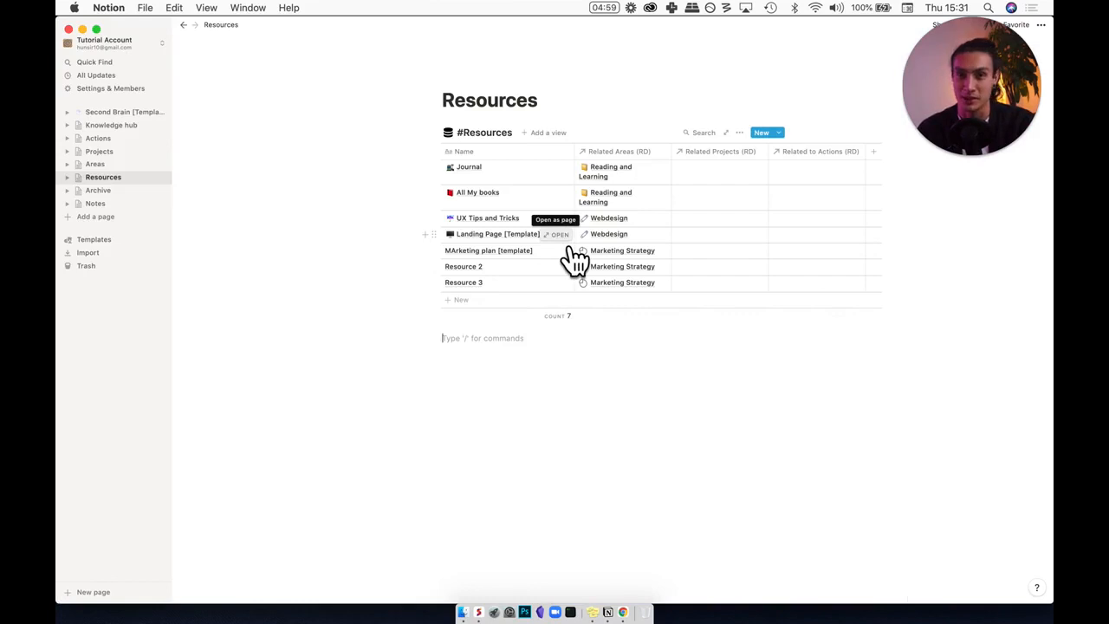
Step: Open Landing Page [Template]; add headings Heading, Supporting Copy, Call to Action, Hero Image, Subheading, Sig up Form, Social Proof, Re Enforcing Statement, 3 Benefits, 3 Features, Footer
click(558, 235)
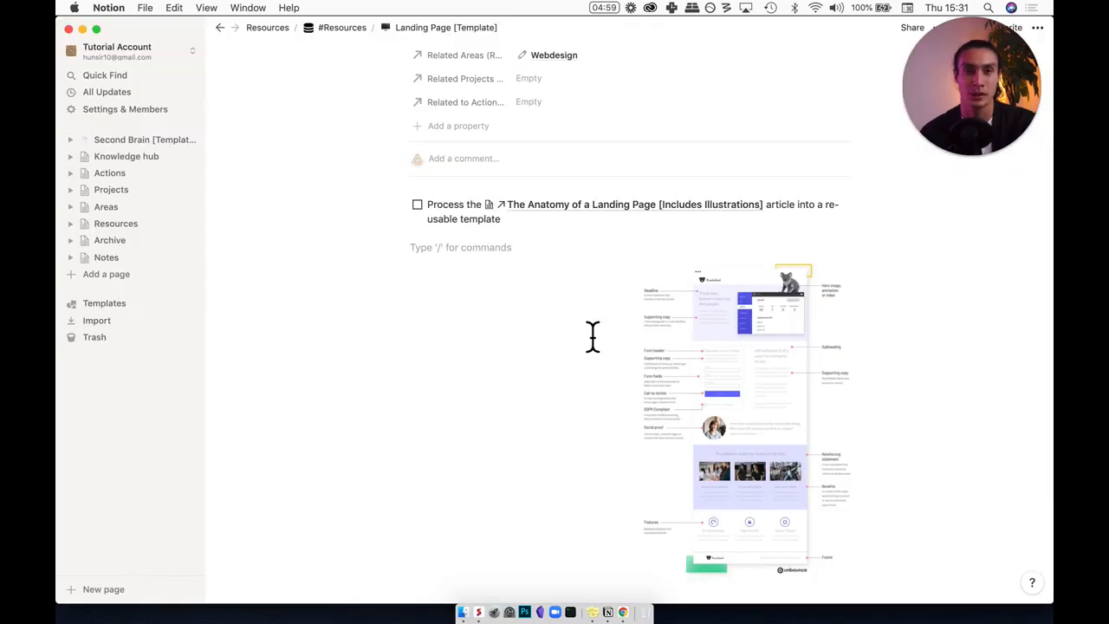
click(530, 319)
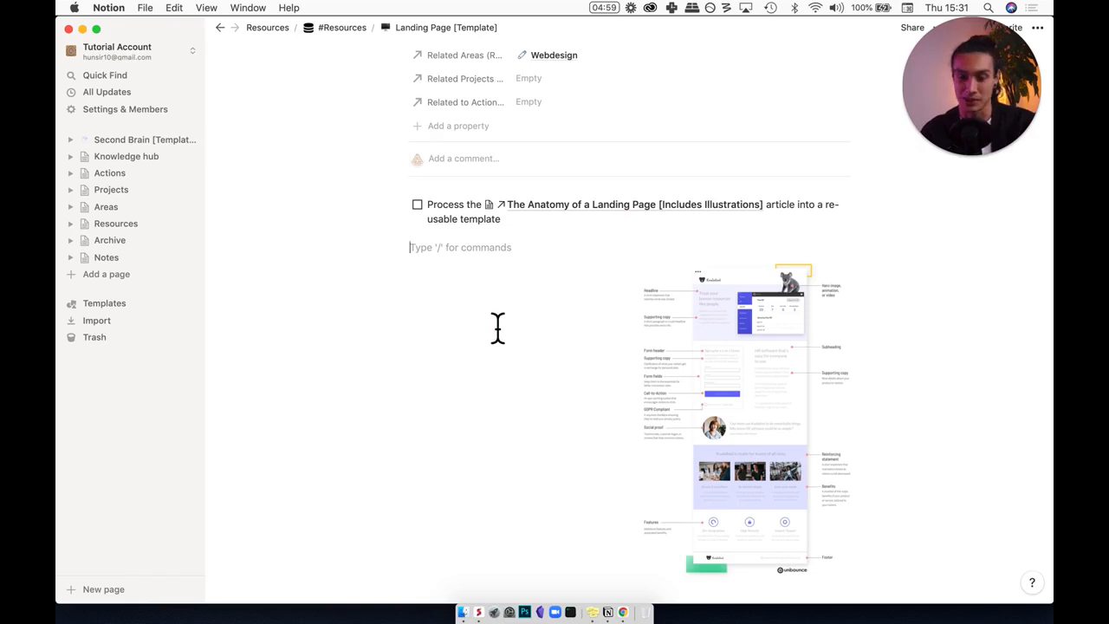
text(Heading Supporting Copy Call to Action Hero Image Subheading Sigup Form Social Proof Re Enforcing Statement)
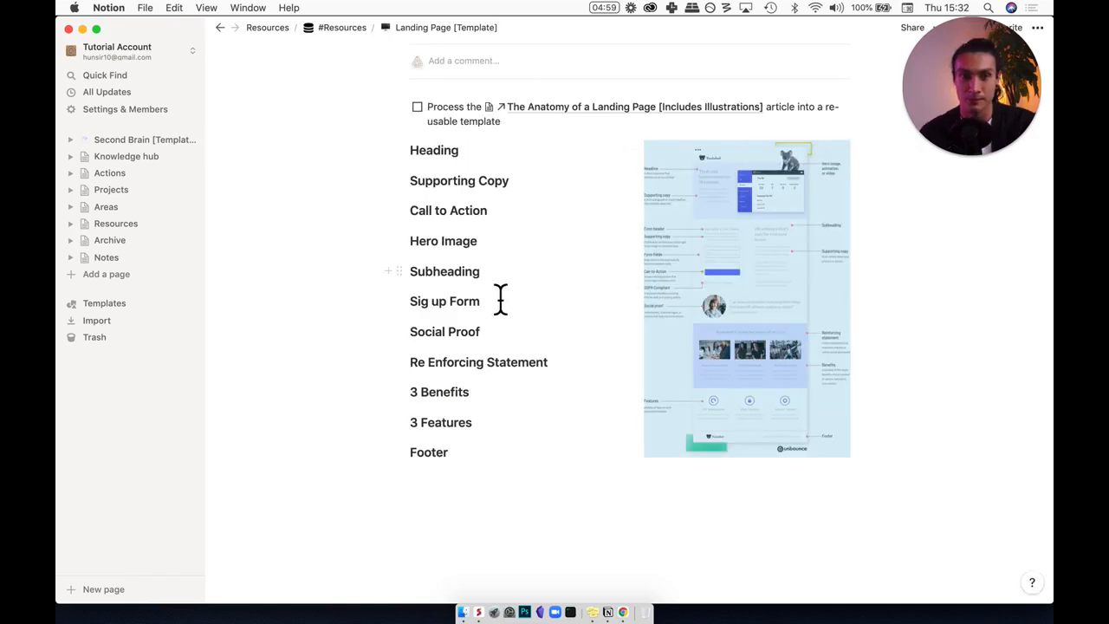
click(496, 362)
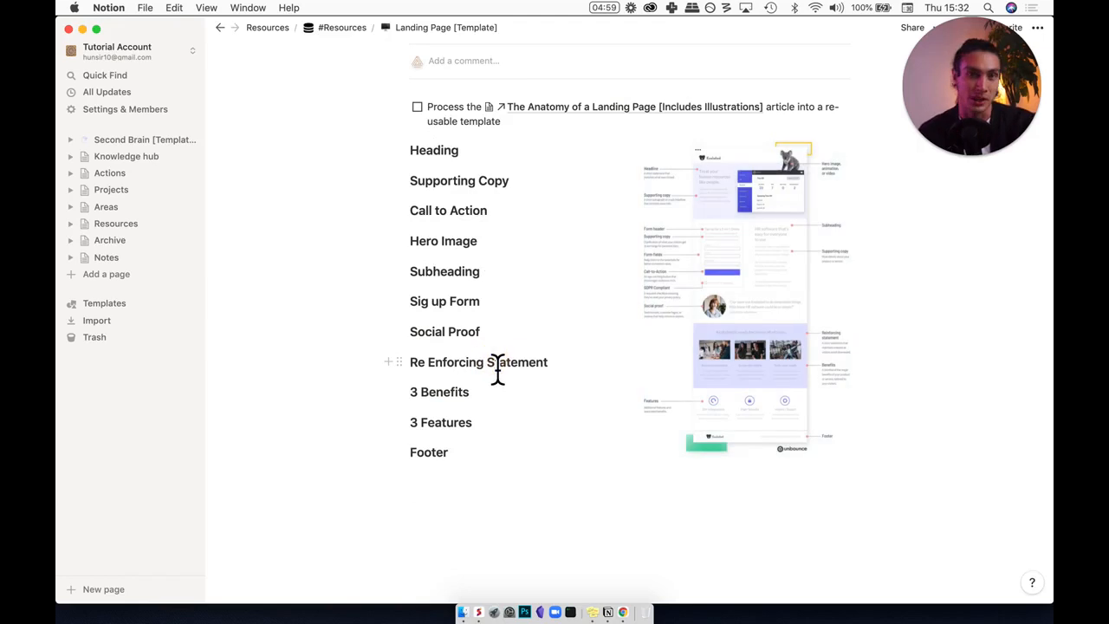
Step: Insert an image placeholder below Heading and move it into the other column, above the landing page illustration
scroll(513, 377, down, 2)
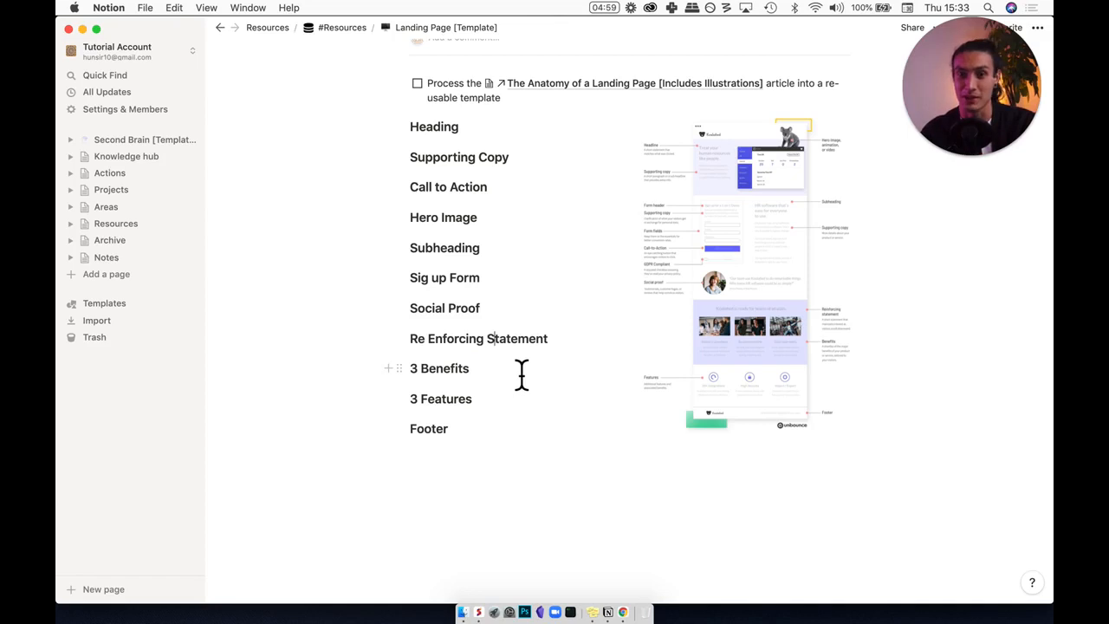
click(467, 137)
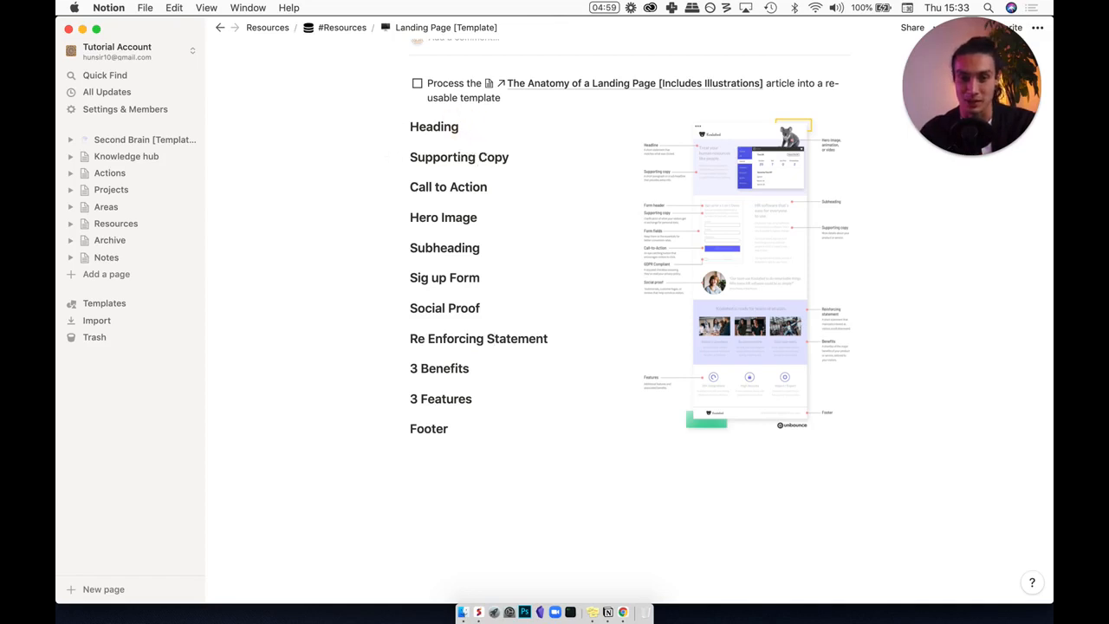
key(Return)
text(/image)
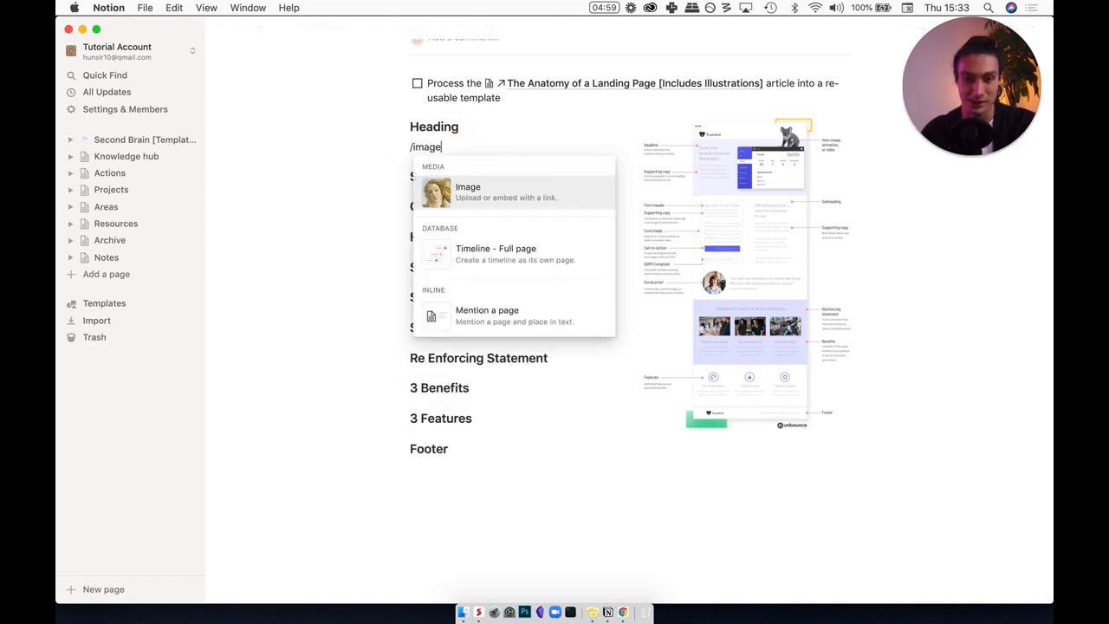
key(Return)
click(685, 165)
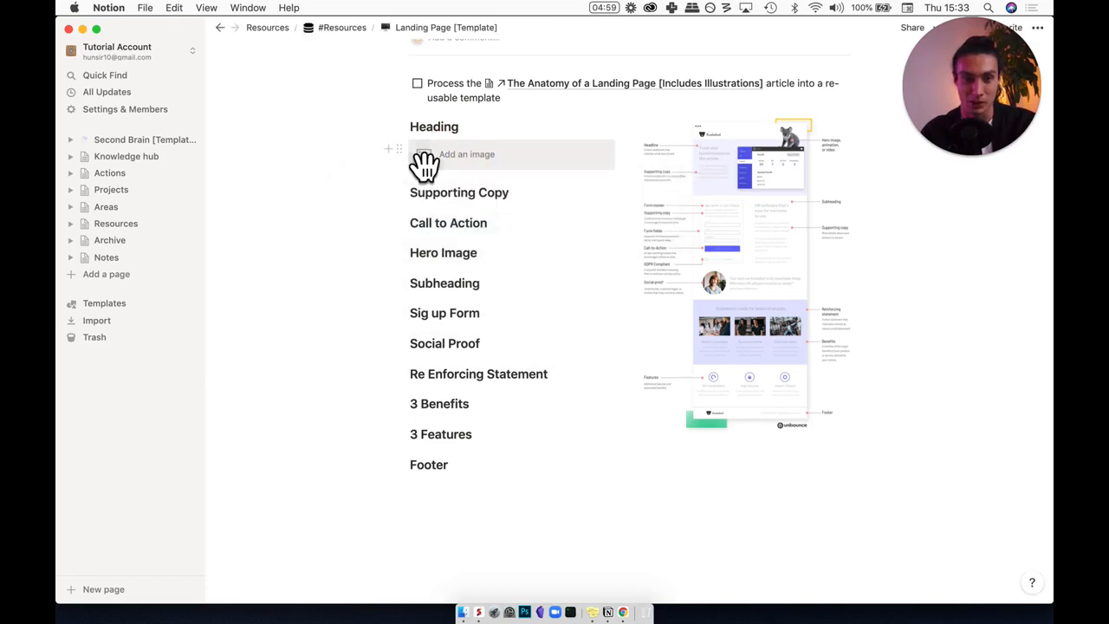
drag(421, 165, 687, 116)
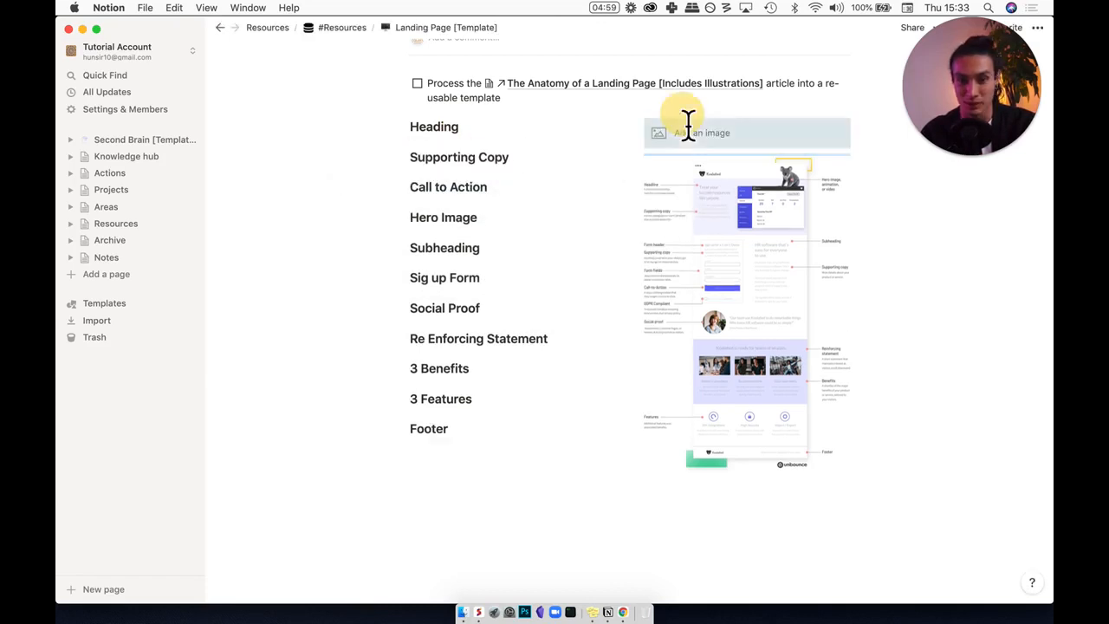
Step: Move the landing page illustration out of its column to full width above the headings and review its layout
drag(700, 297, 564, 134)
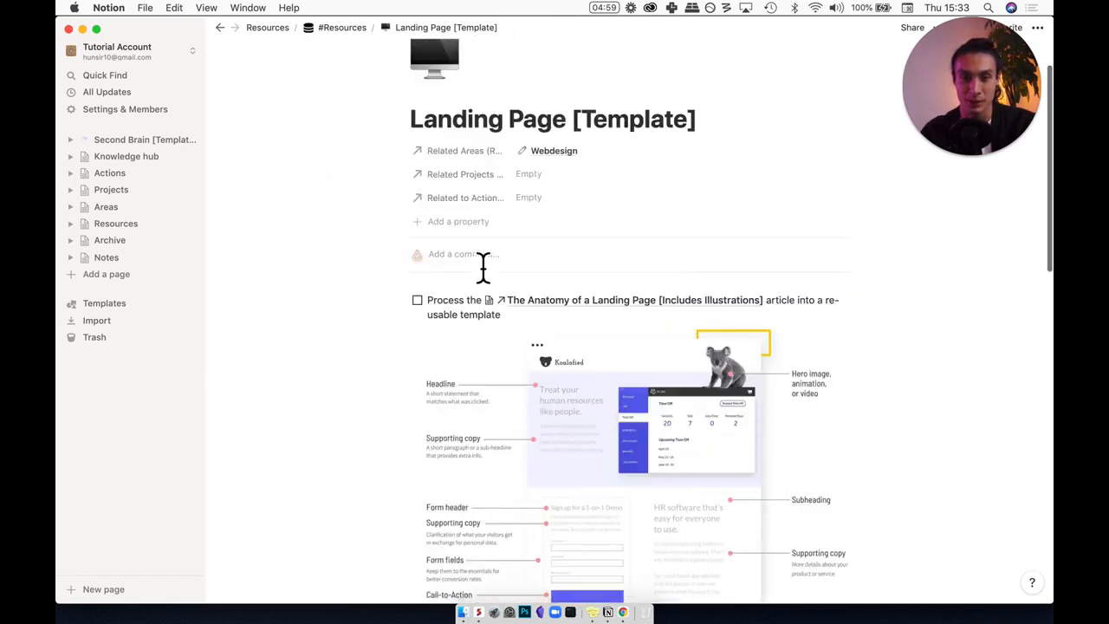
scroll(490, 276, down, 2)
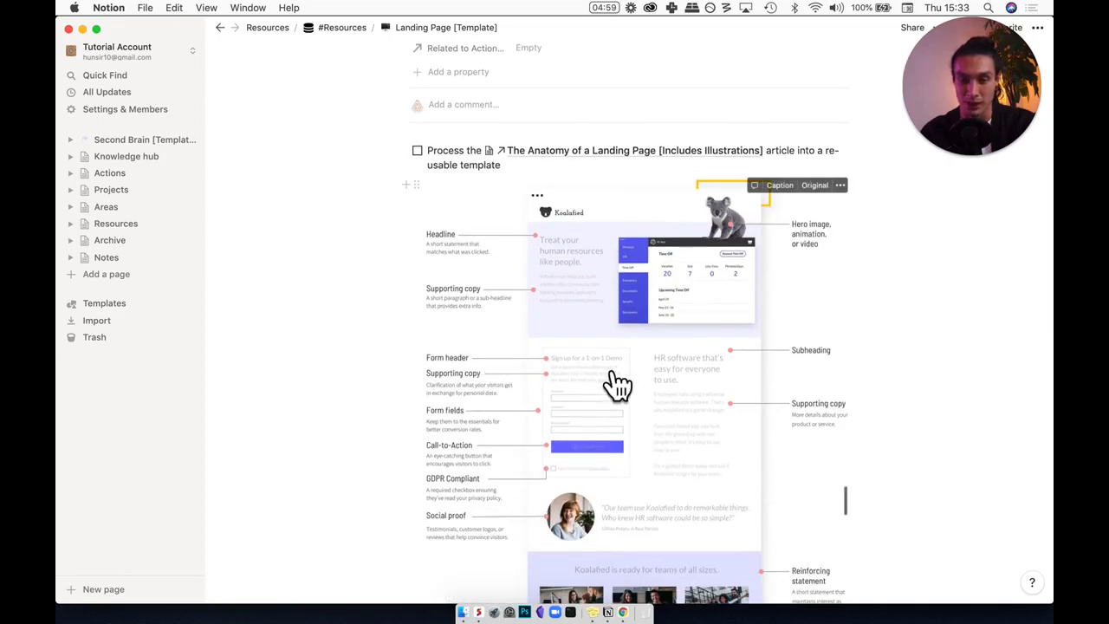
scroll(641, 394, down, 5)
scroll(590, 399, down, 4)
scroll(590, 398, up, 1)
Step: Arrange the headings in two-column sections, with Hero Image above the image placeholder and Subheading beside Sig up Form
drag(597, 309, 455, 531)
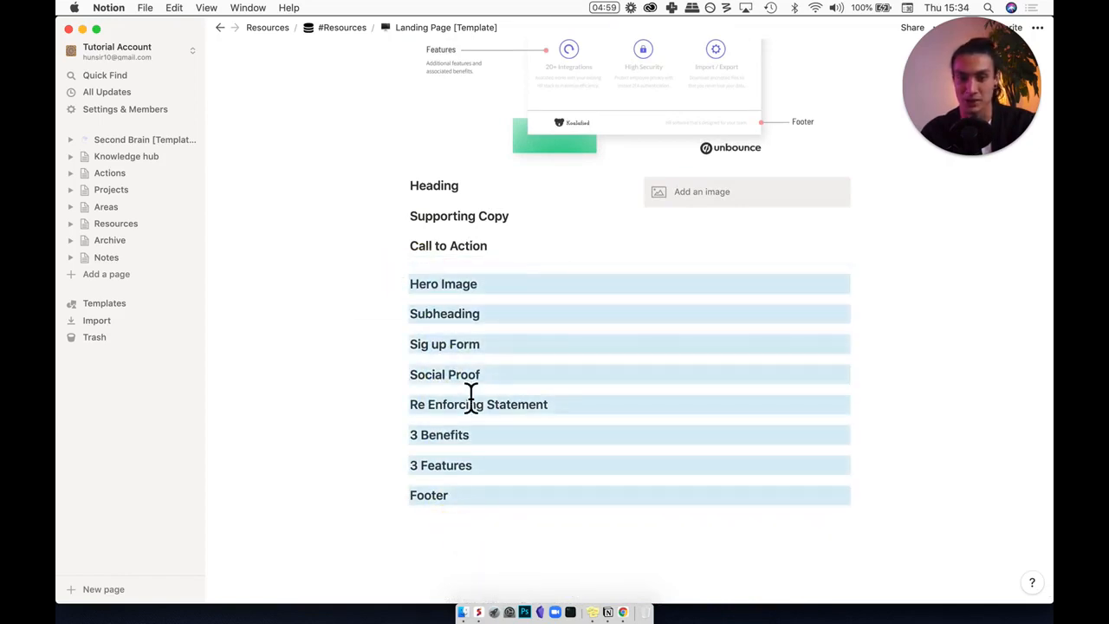
click(452, 263)
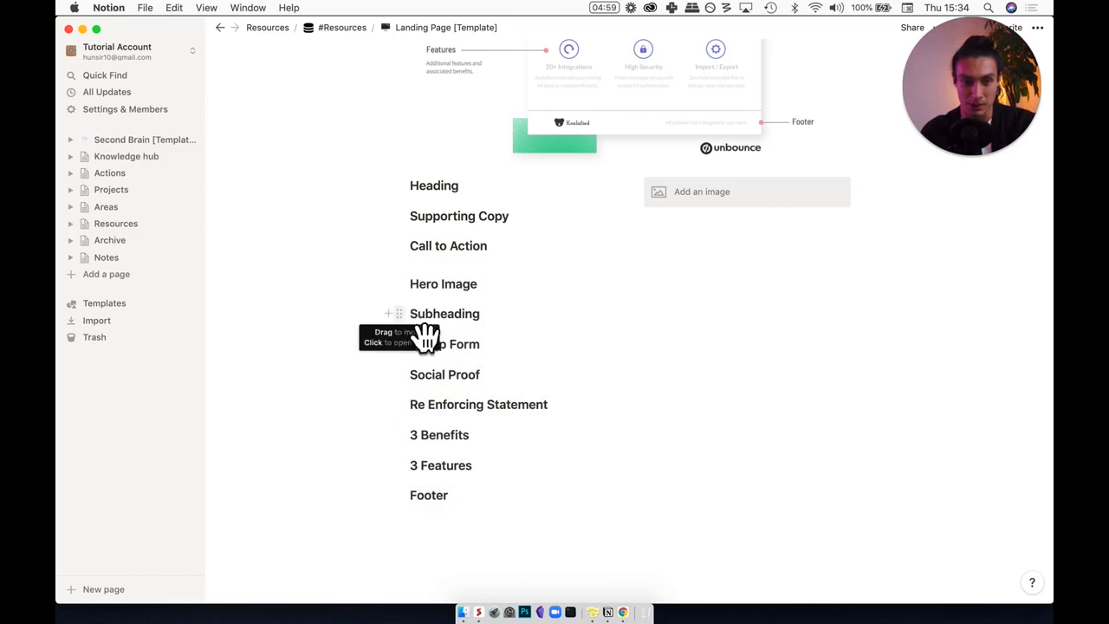
drag(398, 343, 394, 317)
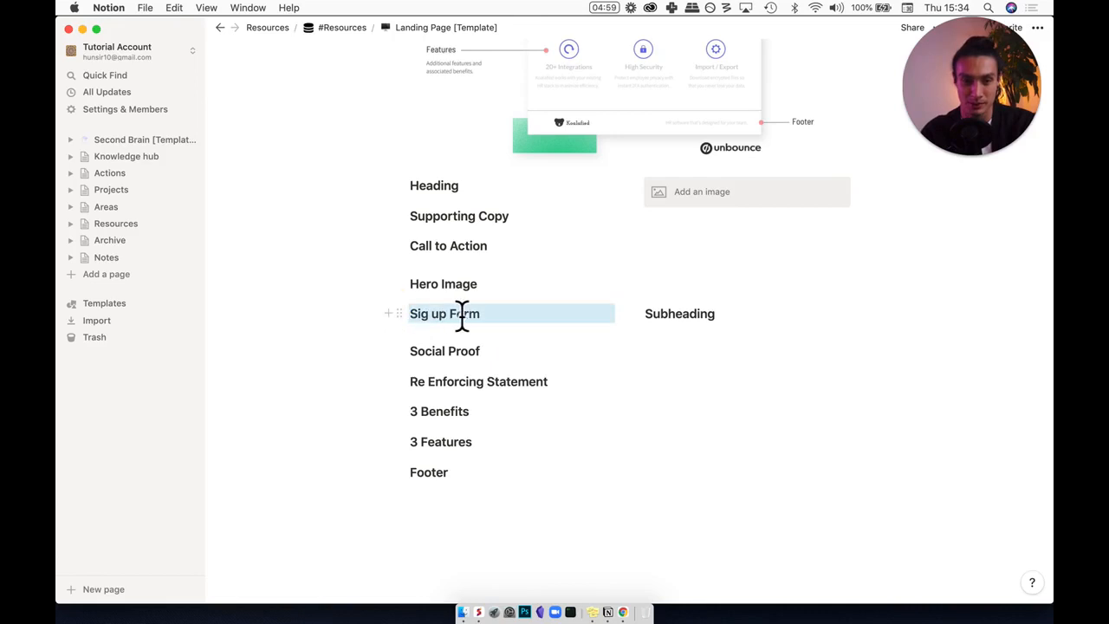
scroll(528, 338, up, 10)
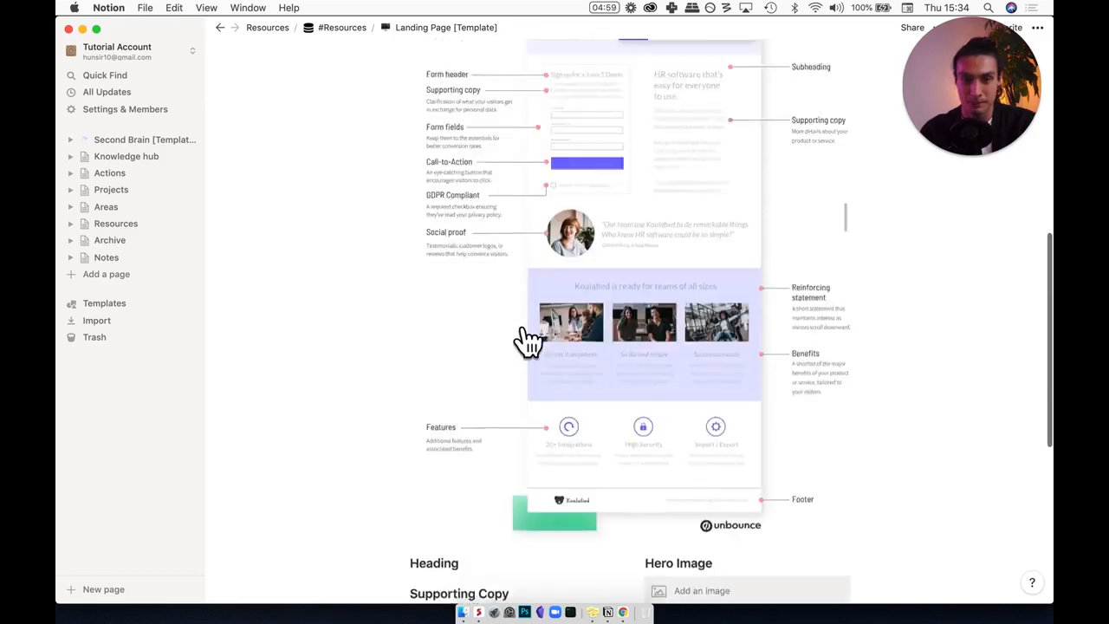
Step: Insert an image placeholder for the Social Proof section and arrange it in columns with the Social Proof heading beside it
scroll(545, 359, down, 2)
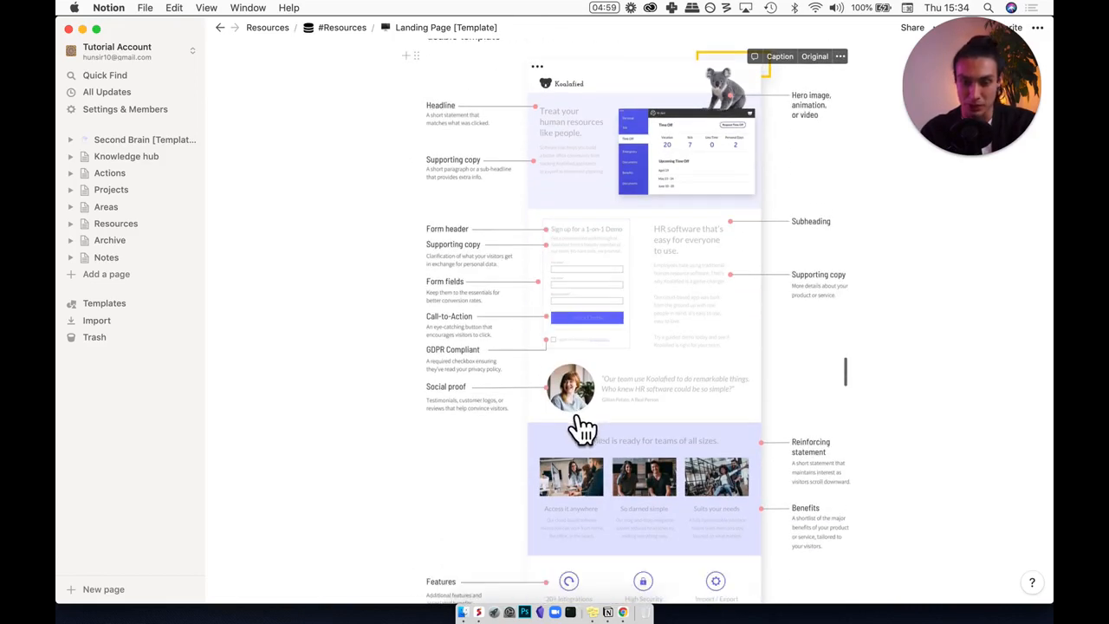
scroll(653, 400, down, 10)
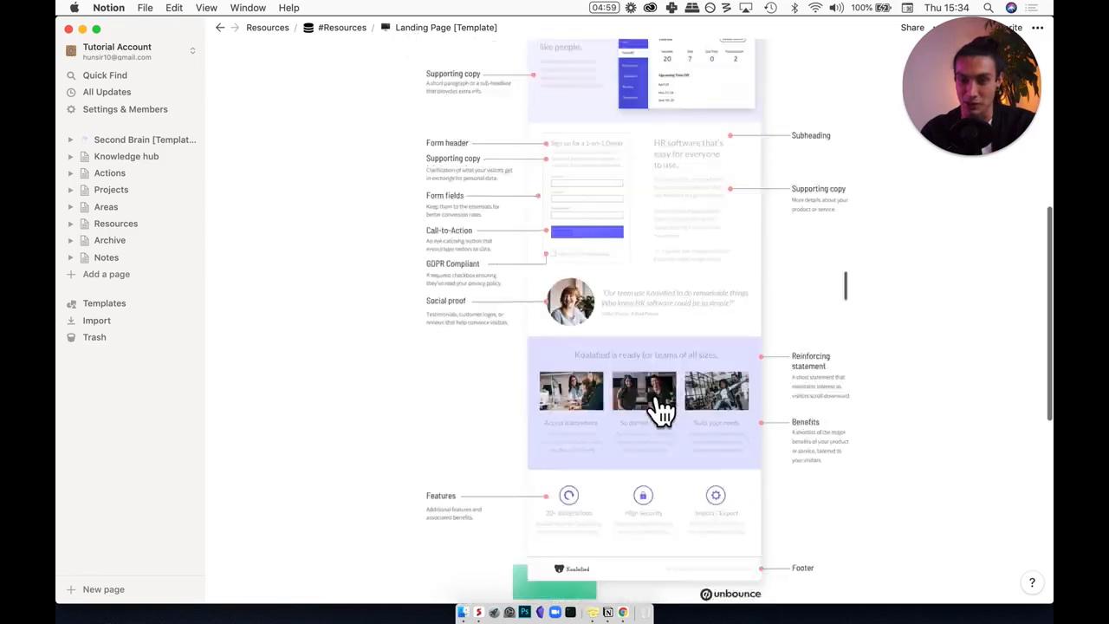
scroll(654, 400, down, 3)
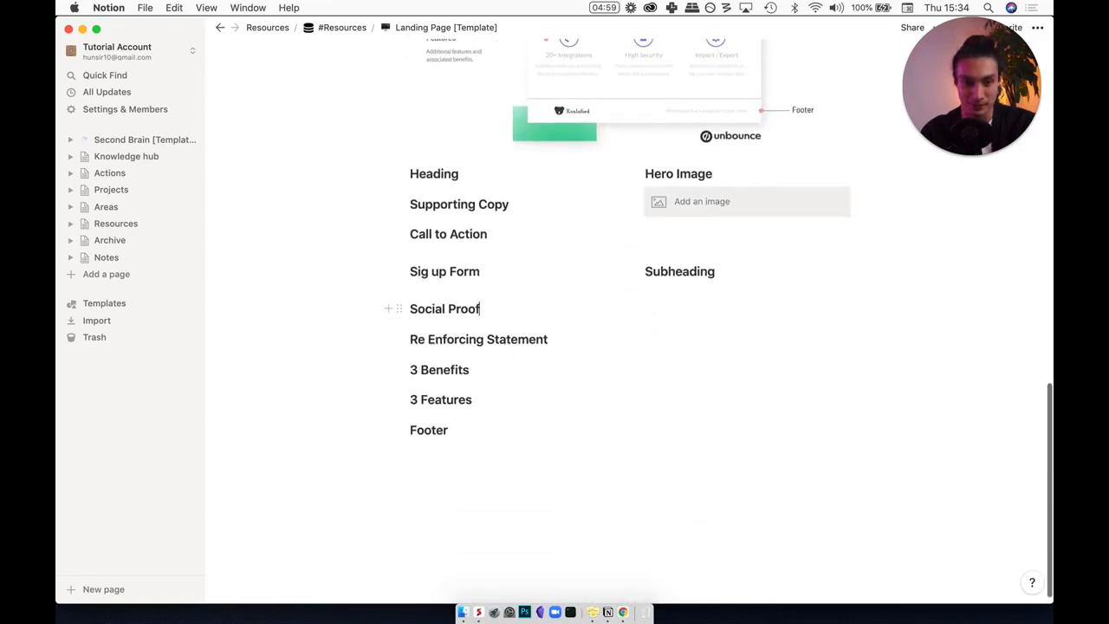
click(389, 308)
text(/ima)
key(Return)
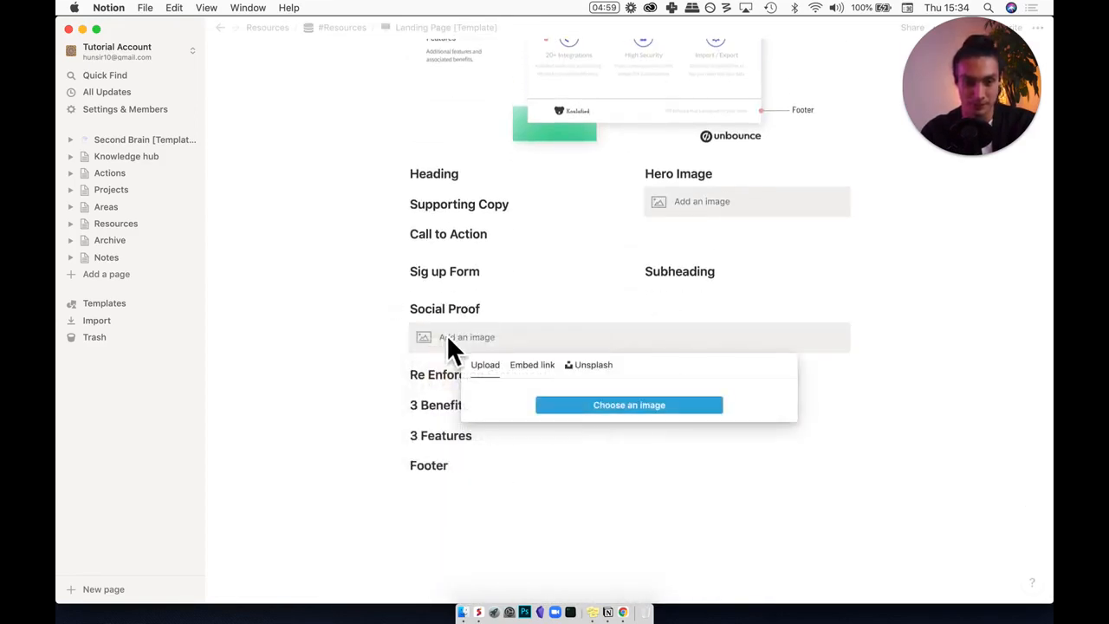
click(412, 342)
mouse_move(413, 342)
mouse_down()
mouse_move(421, 346)
mouse_move(414, 340)
mouse_up()
click(701, 307)
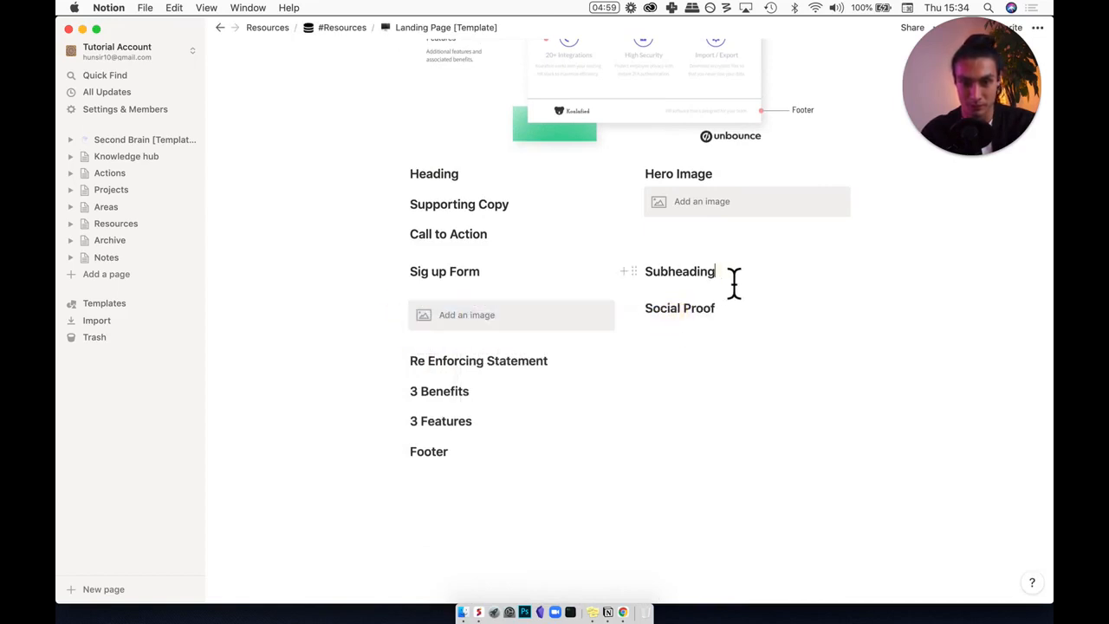
Step: Add blank lines below Subheading to separate that section from the Social Proof row
click(733, 282)
key(Return)
key(Return)
key(Return)
click(669, 386)
scroll(607, 400, down, 2)
Step: Insert an image placeholder under the 3 Benefits heading and duplicate it twice
click(567, 369)
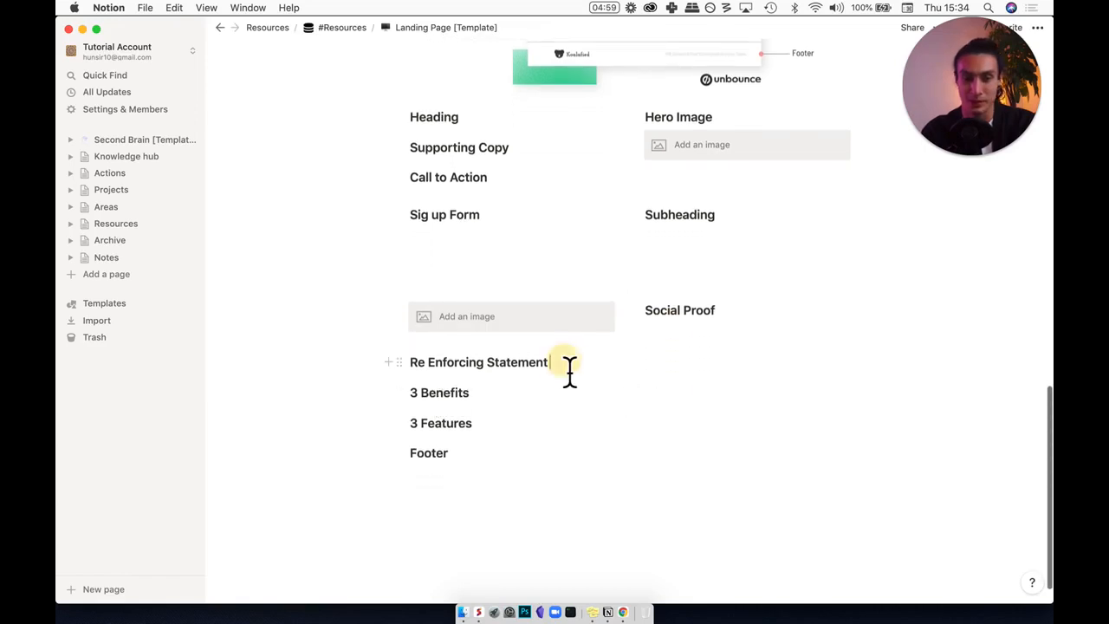
scroll(567, 381, up, 10)
scroll(572, 407, down, 5)
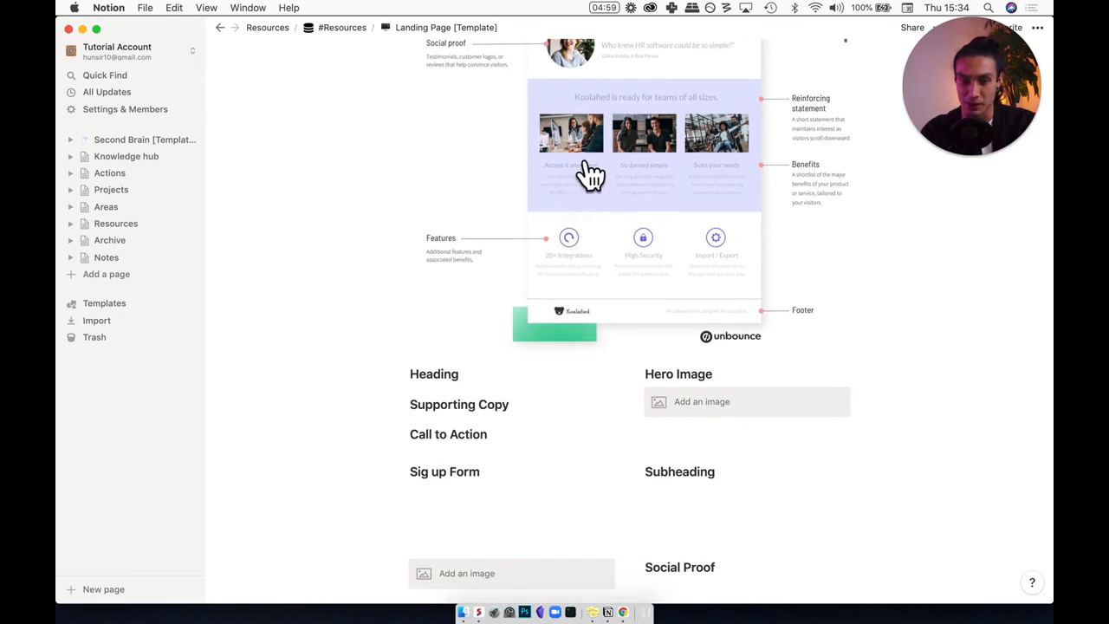
scroll(702, 217, down, 8)
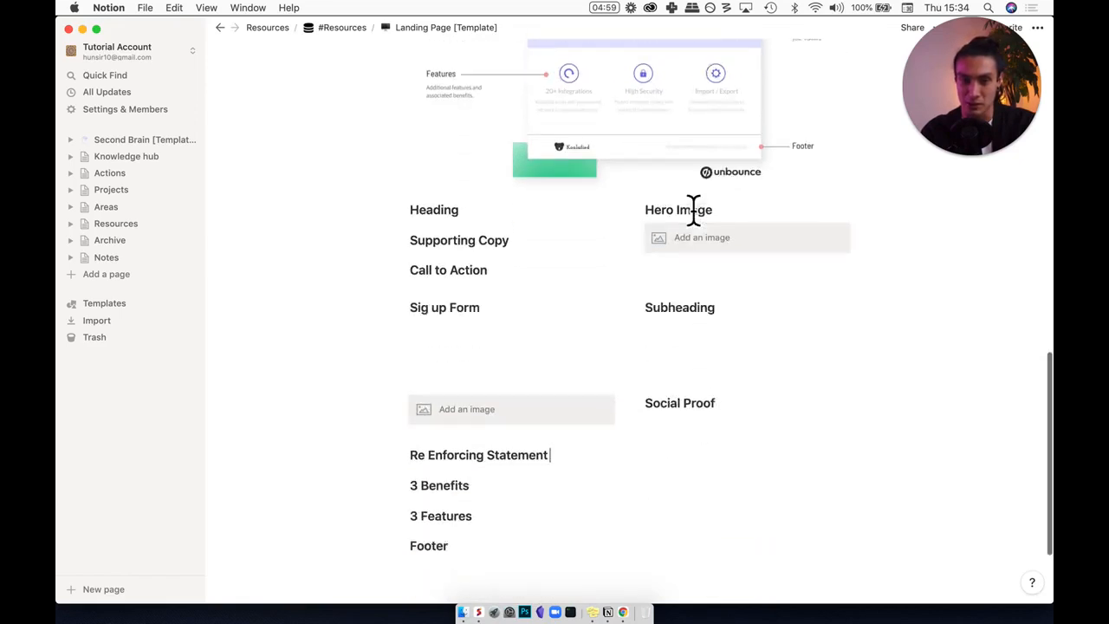
click(421, 394)
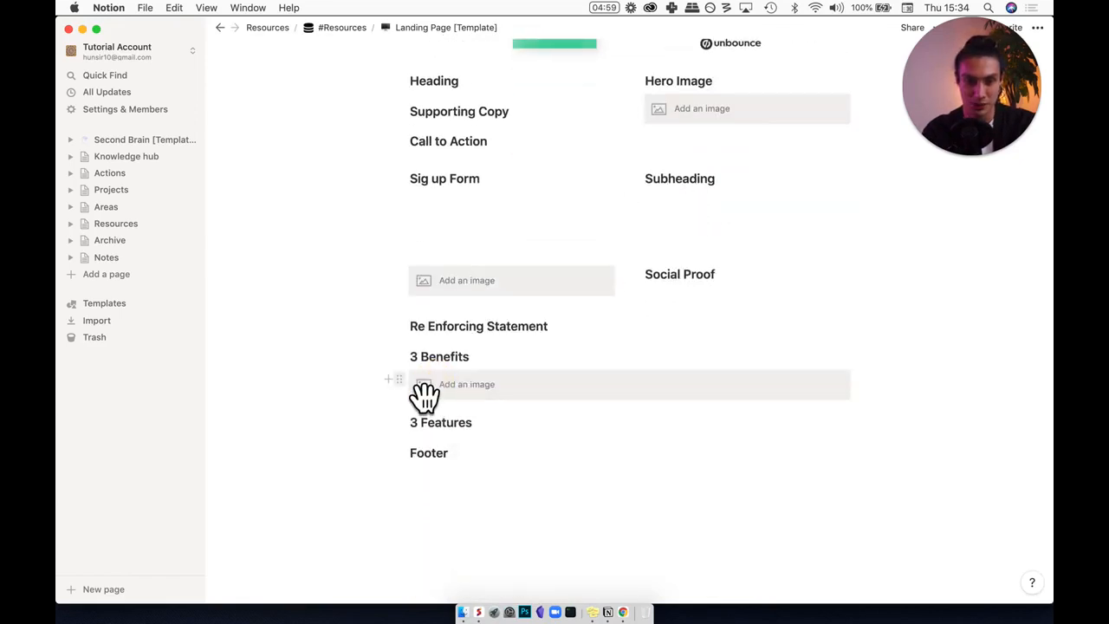
click(400, 379)
key(super+d)
key(super+d)
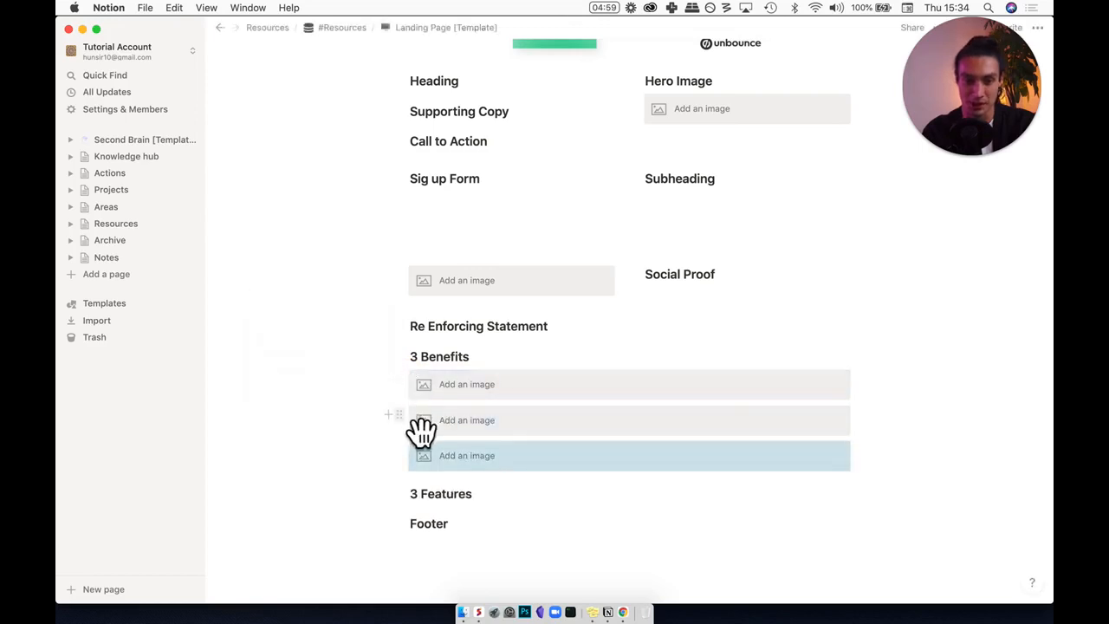
Step: Arrange the 3 Benefits image placeholders in three columns and add a line reading Text under each
click(886, 408)
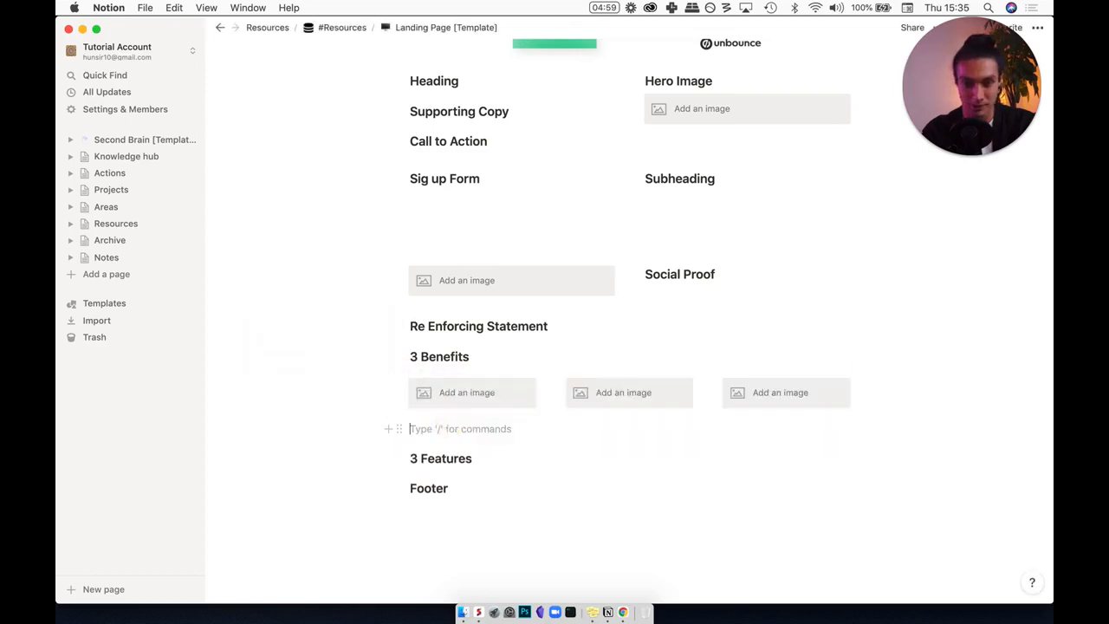
text(Tex)
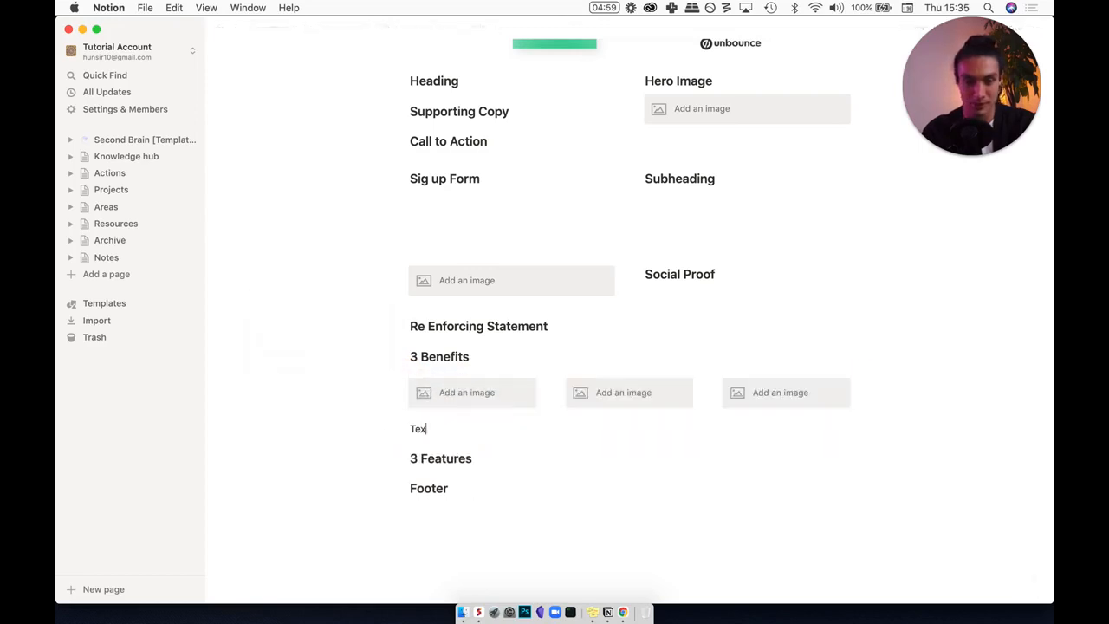
text(t)
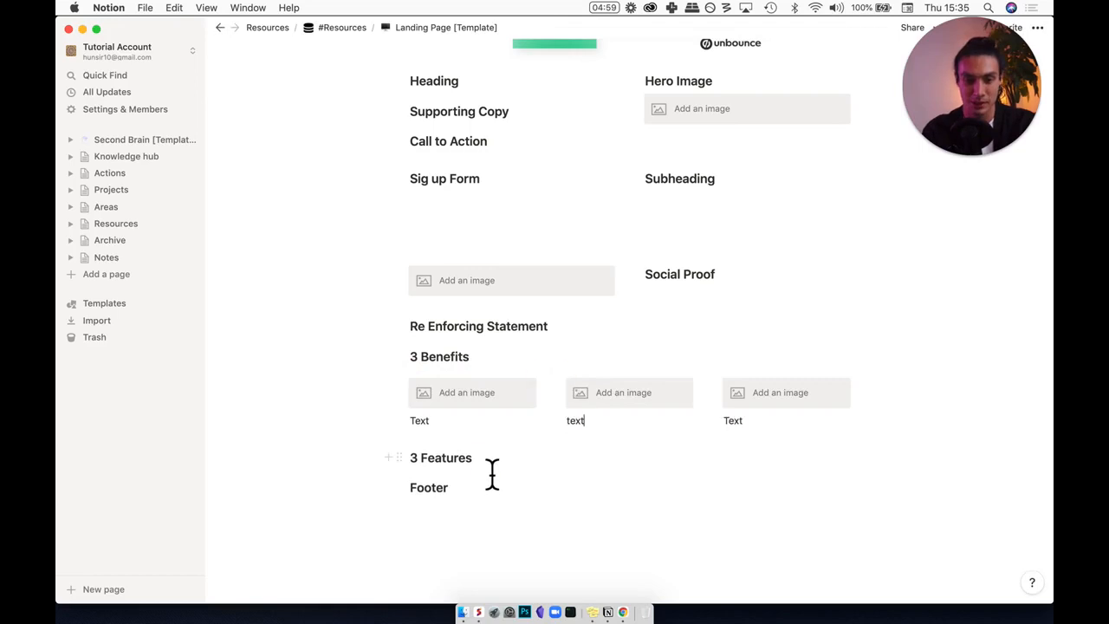
Step: Insert an image placeholder under the 3 Features heading, following the illustration's features section
scroll(492, 471, up, 10)
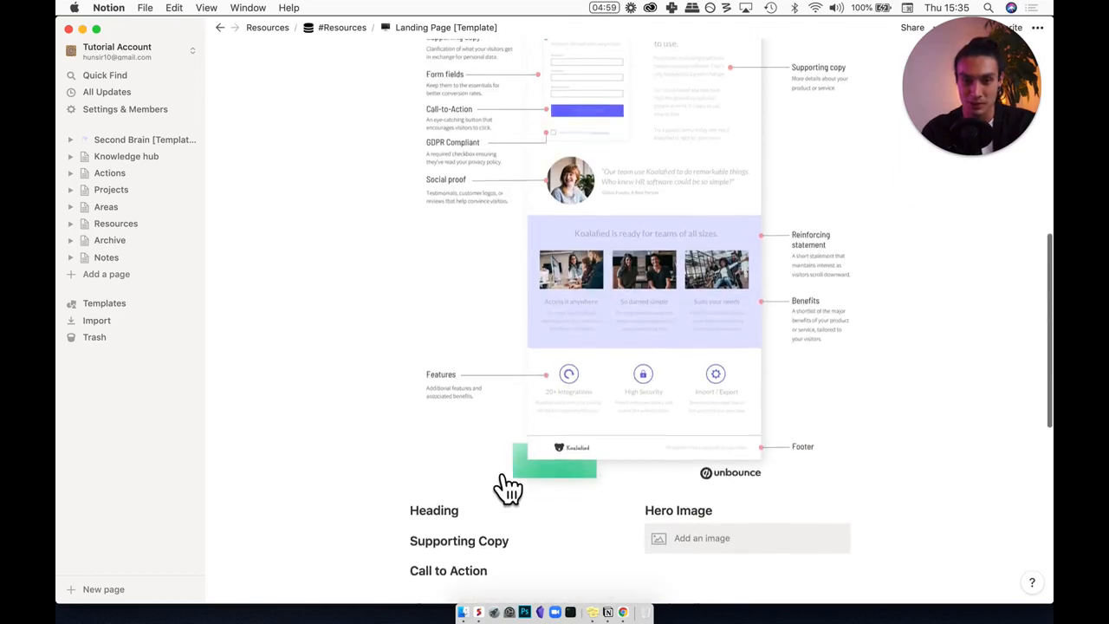
scroll(598, 407, down, 10)
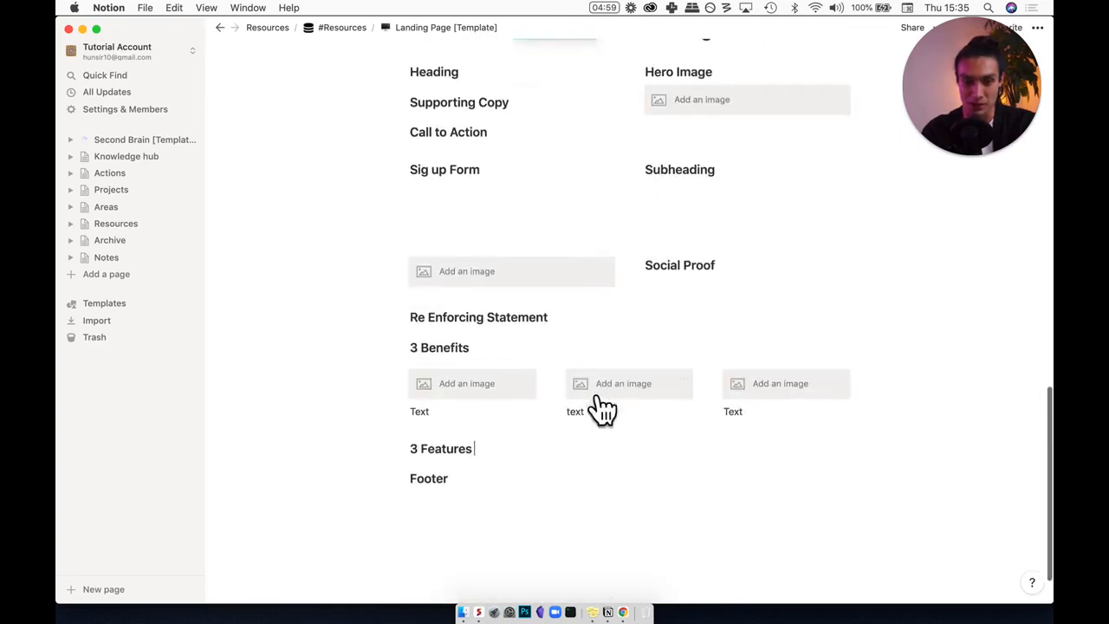
click(532, 404)
key(Return)
text(/image)
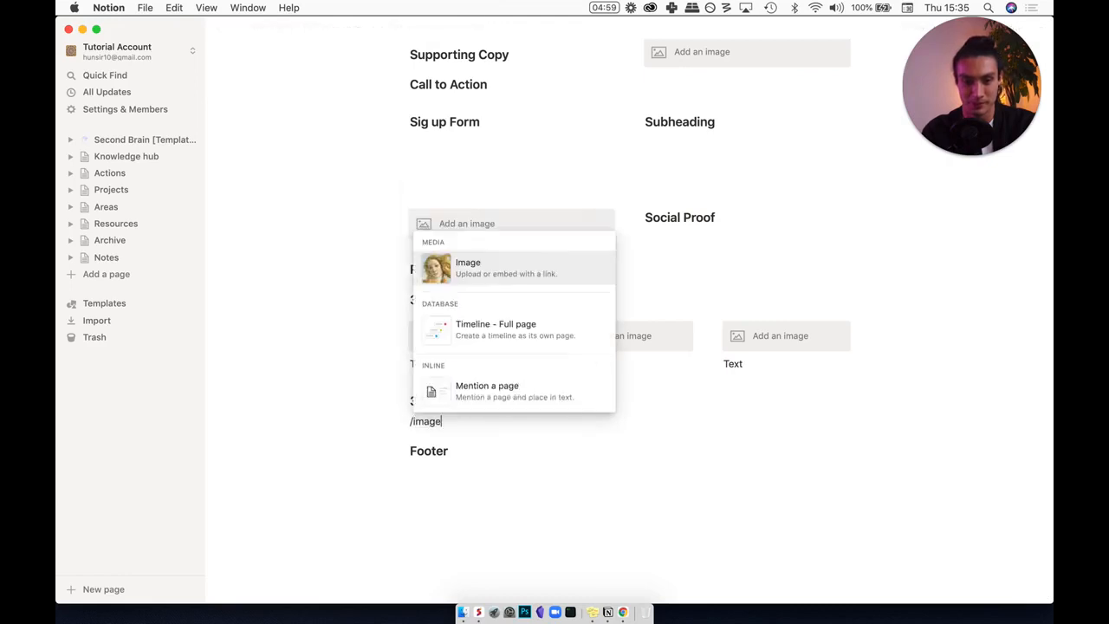
key(Return)
click(428, 436)
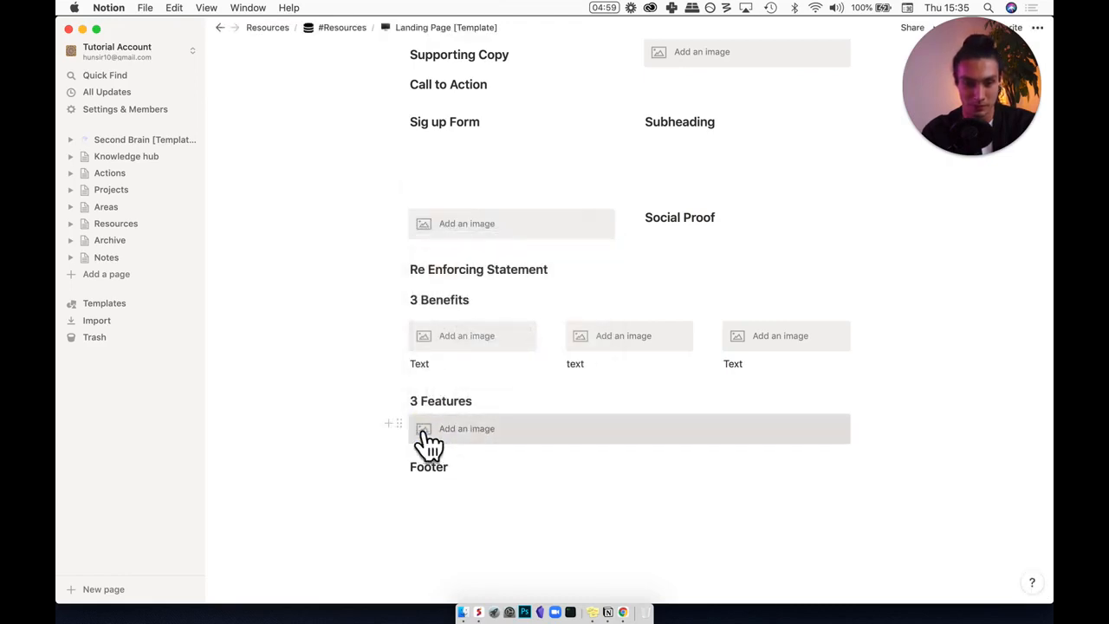
Step: Duplicate the 3 Features image placeholder to fill three columns and add a line reading text under each
click(401, 423)
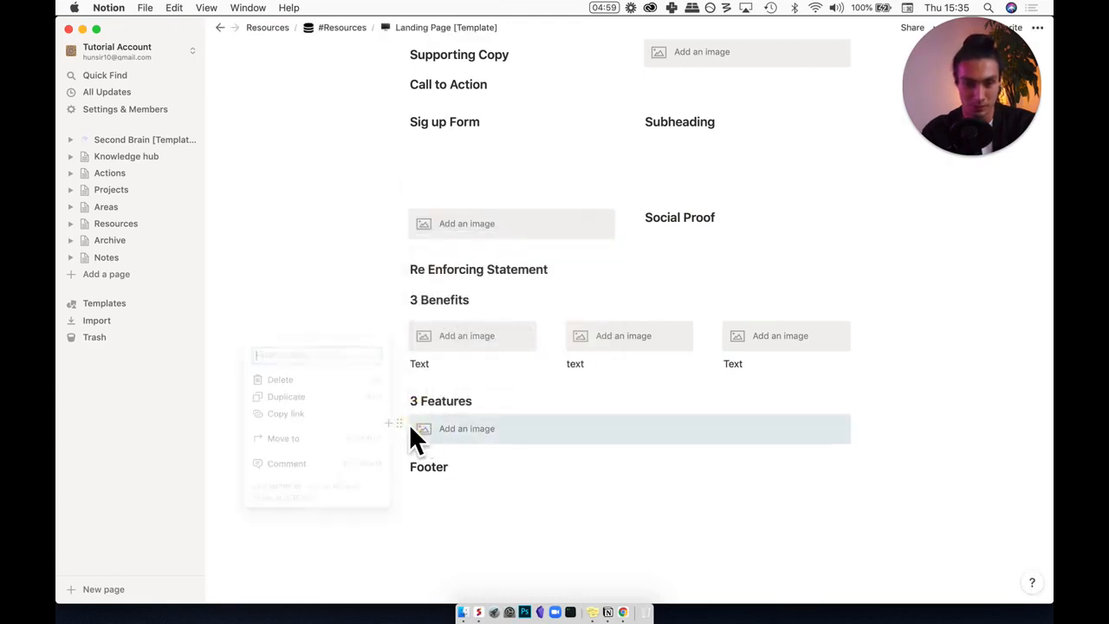
key(super+d)
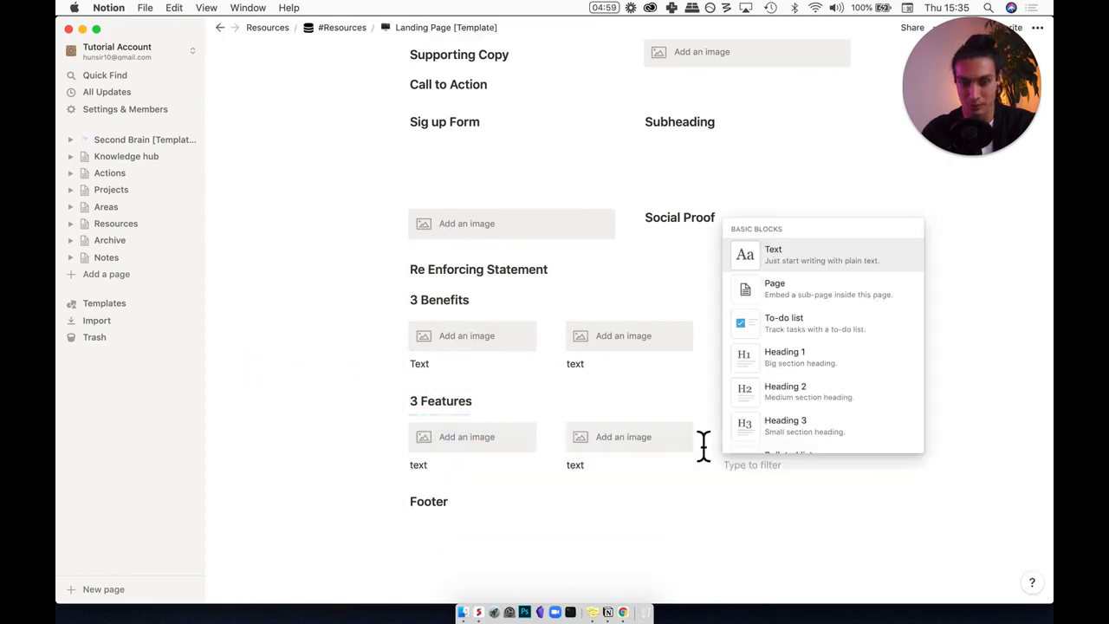
text(text)
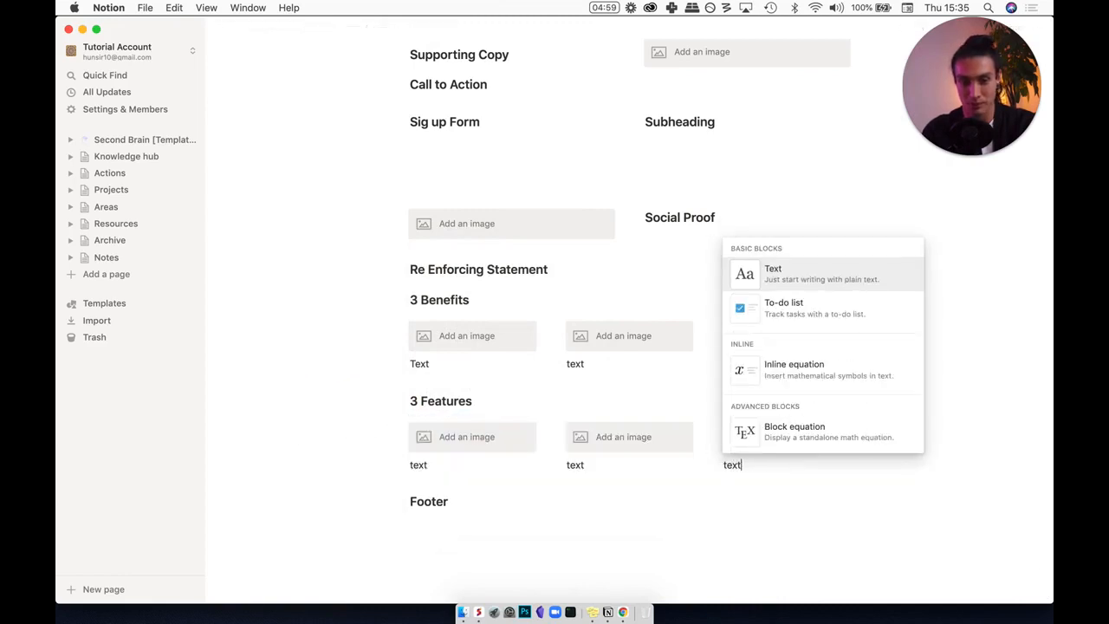
Step: Compare the landing page illustration with the wireframe below it, section by section from the heading and hero image to the footer
click(508, 509)
scroll(508, 509, up, 8)
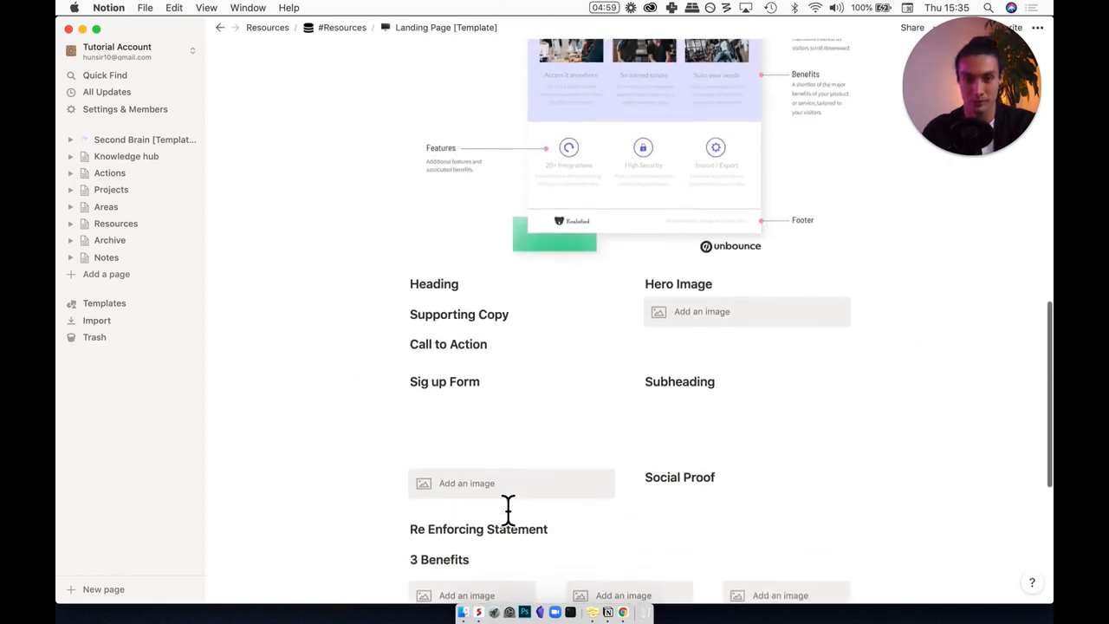
scroll(572, 214, up, 15)
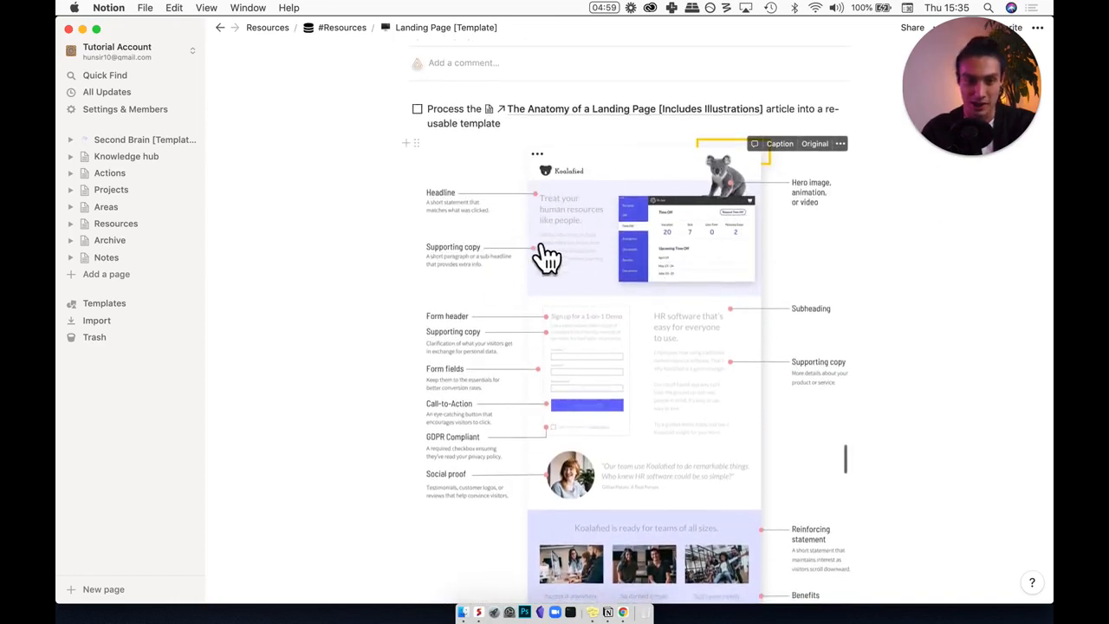
scroll(559, 281, down, 3)
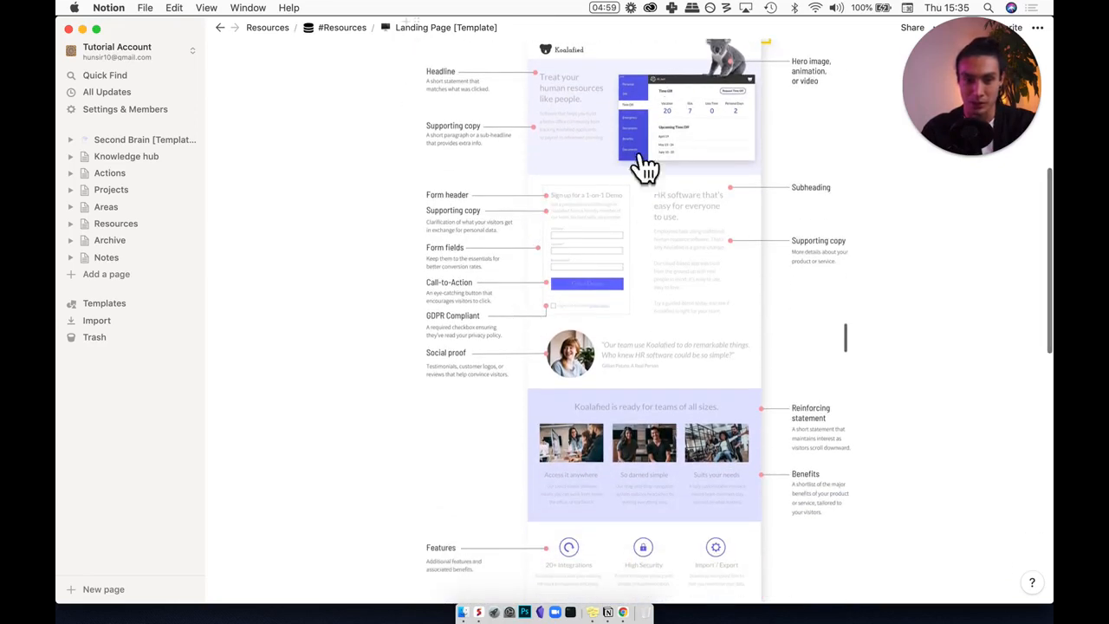
scroll(716, 275, down, 5)
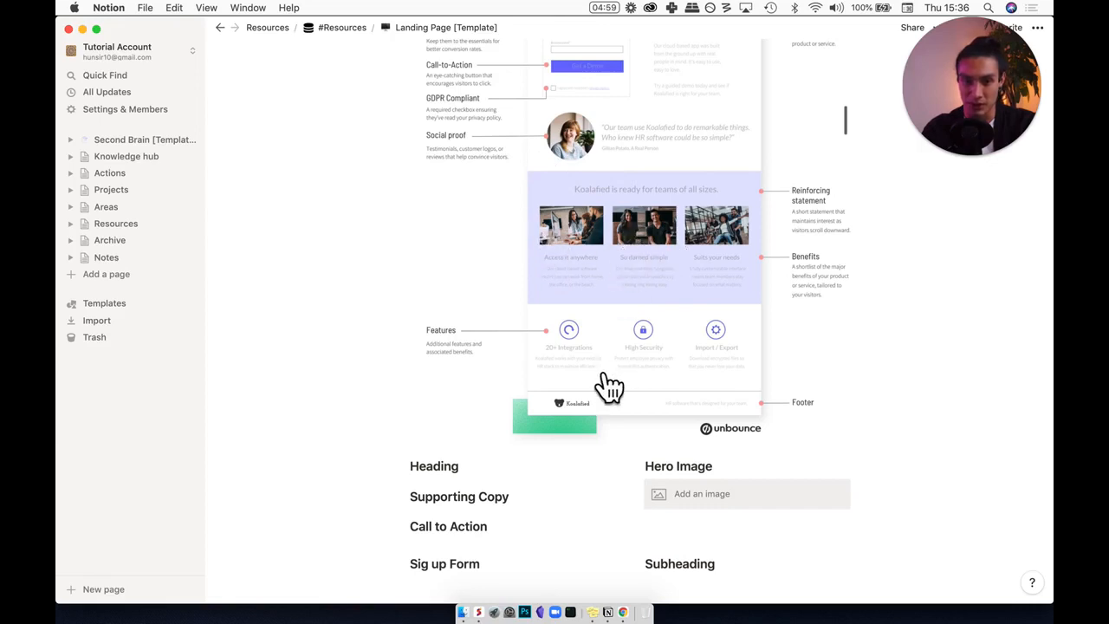
scroll(598, 381, down, 7)
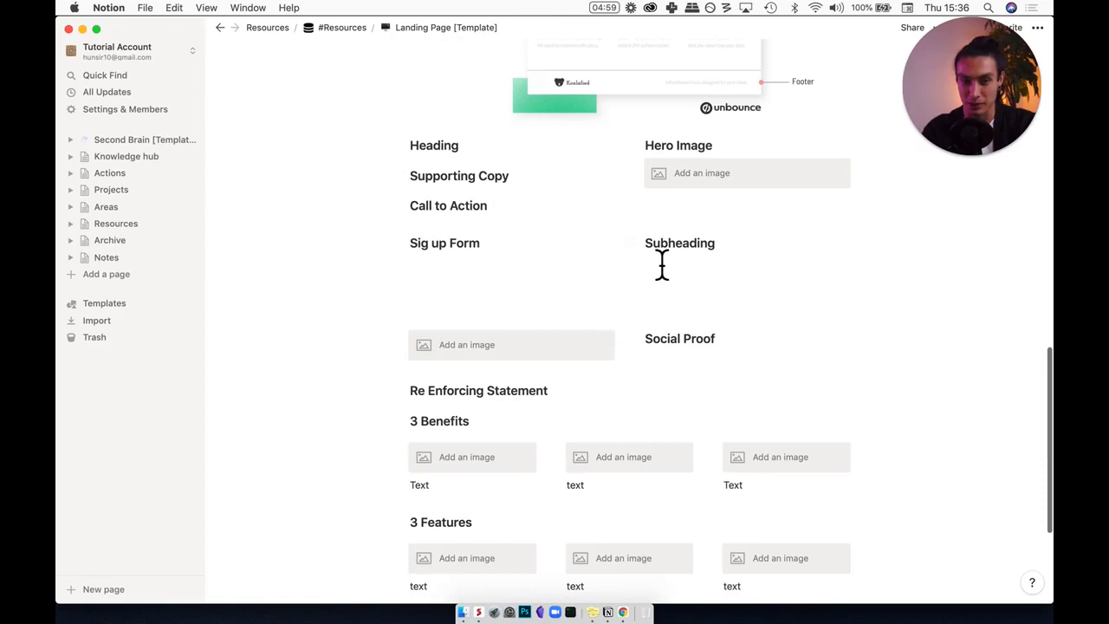
scroll(595, 329, down, 2)
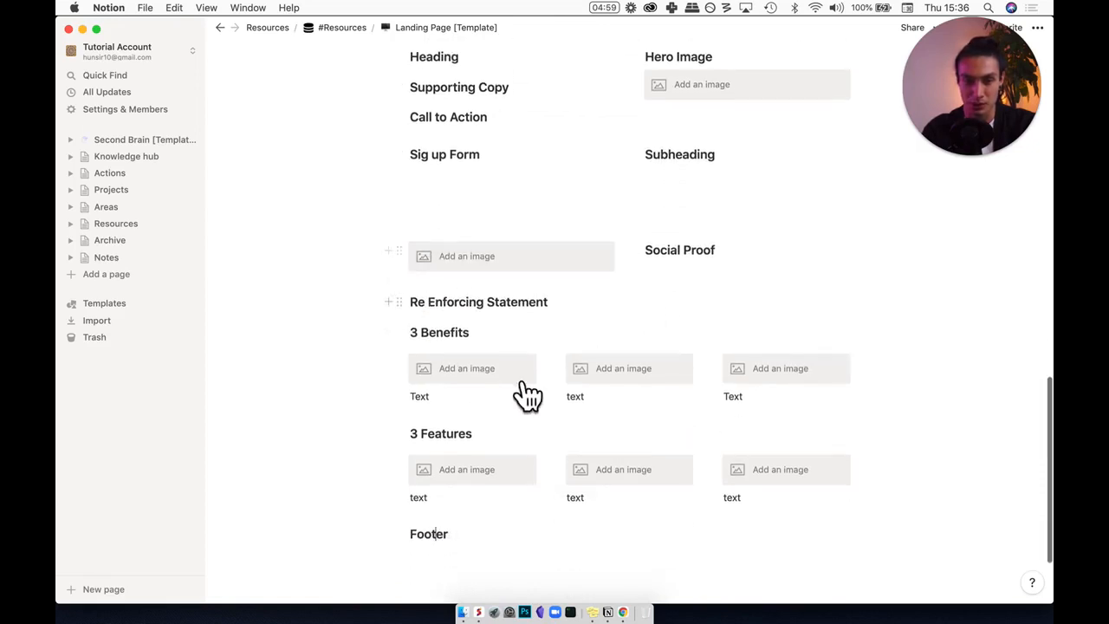
scroll(472, 394, down, 2)
click(479, 503)
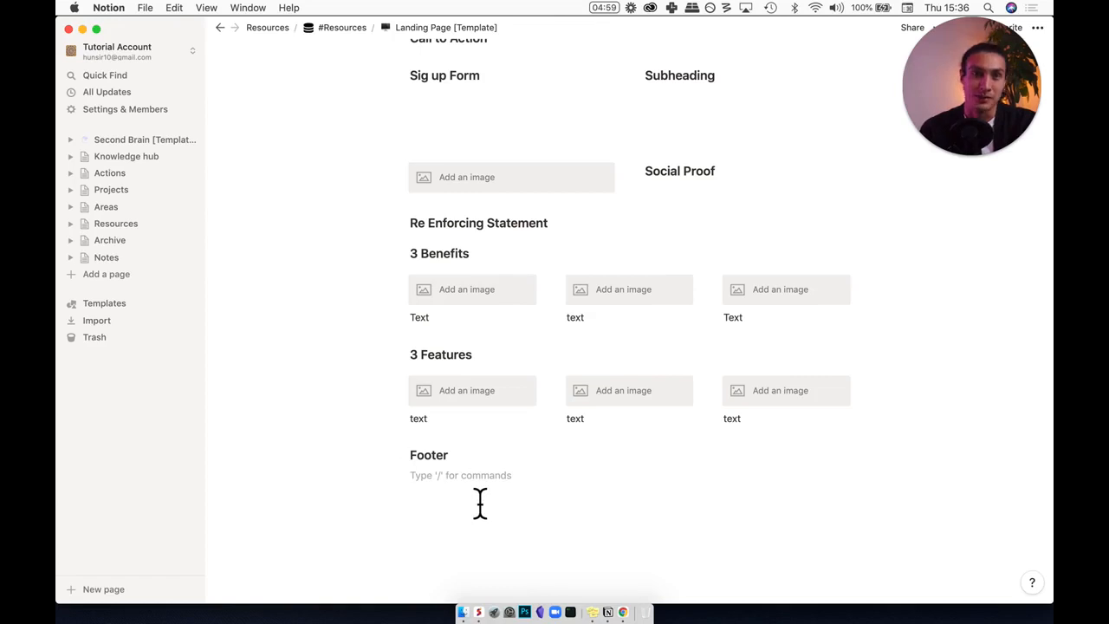